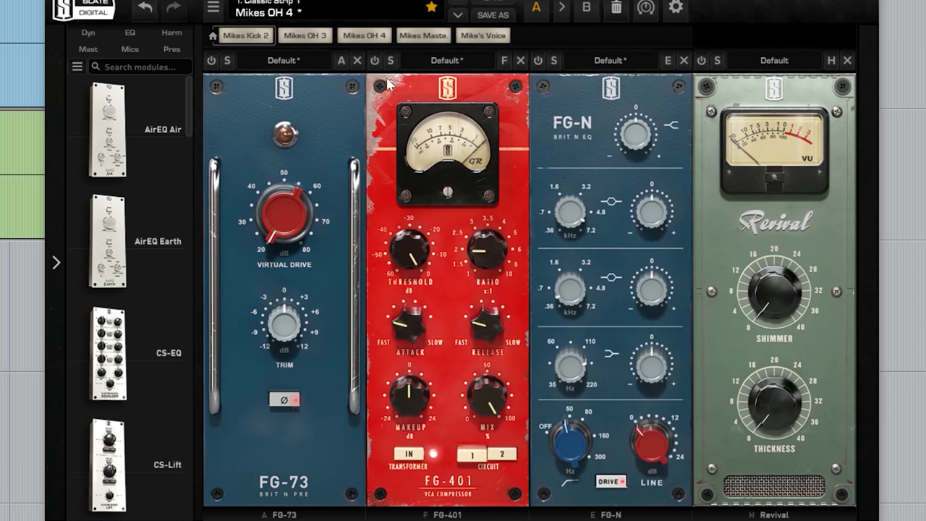
- Enable the FG-401 compressor on the overhead, set its threshold to -13.1 dB and release to 2, and slow the attack
left_click(375, 60)
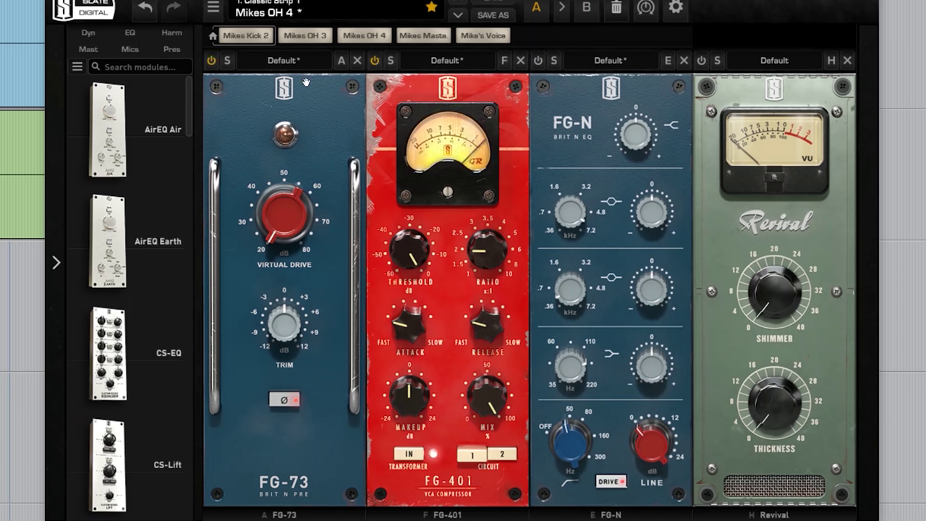
left_click_drag(405, 246, 398, 302)
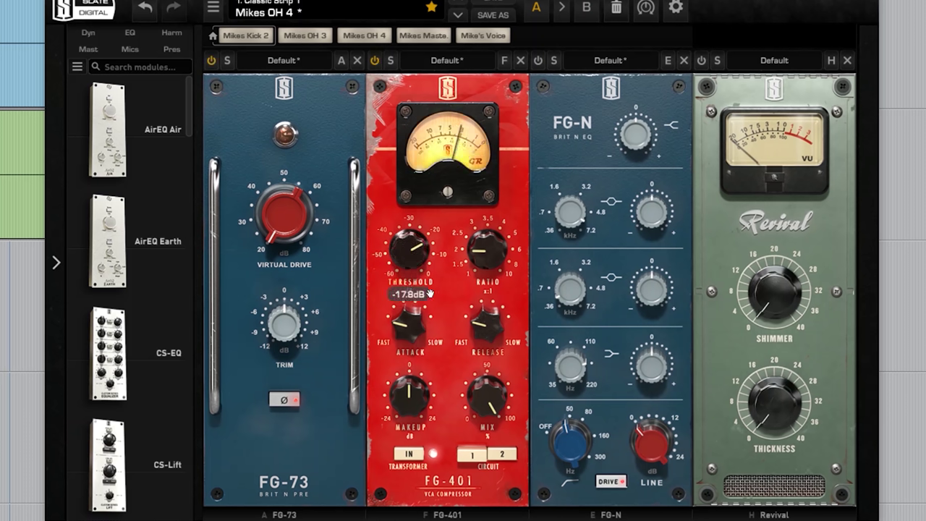
left_click_drag(400, 325, 408, 283)
left_click_drag(487, 329, 475, 282)
left_click_drag(420, 266, 416, 253)
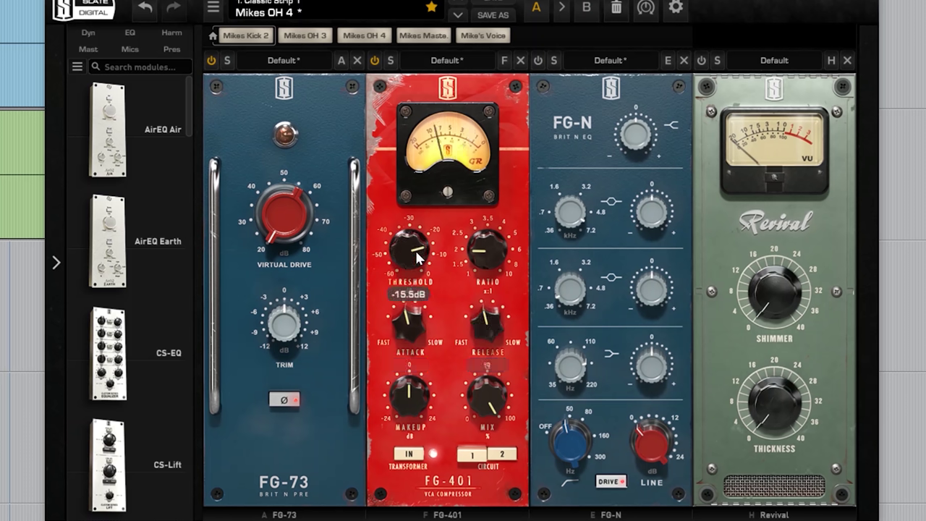
left_click_drag(493, 308, 481, 328)
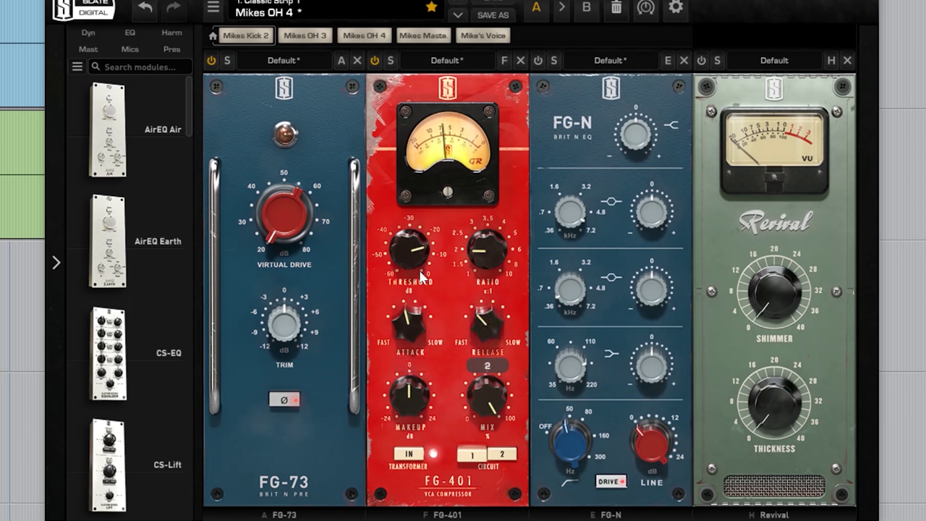
left_click_drag(417, 269, 416, 264)
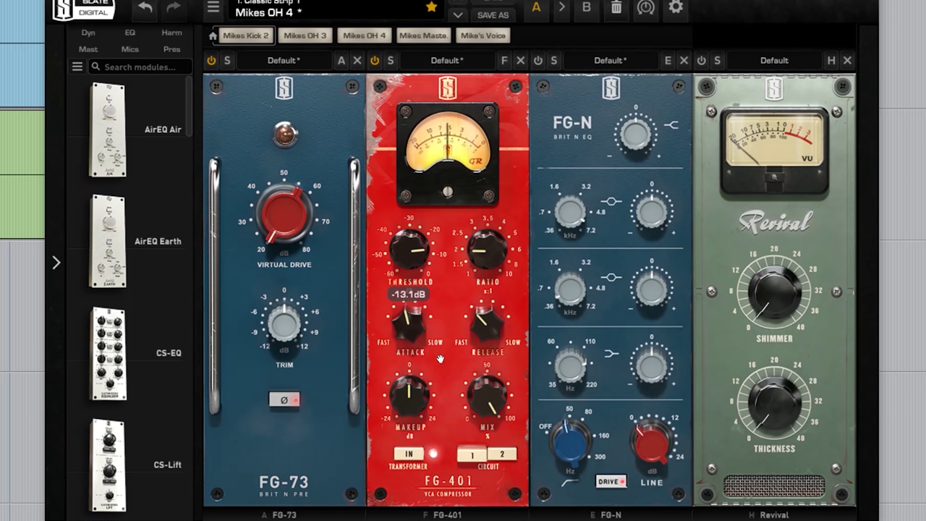
- Set the FG-401 makeup gain to +2.52 dB, then raise the threshold slightly after comparing with the compressor bypassed
left_click_drag(420, 401, 416, 390)
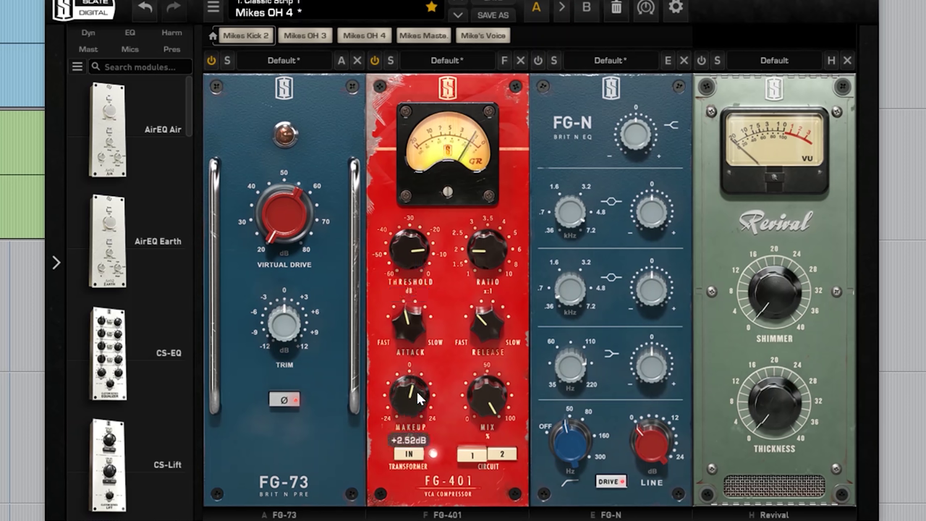
left_click(374, 61)
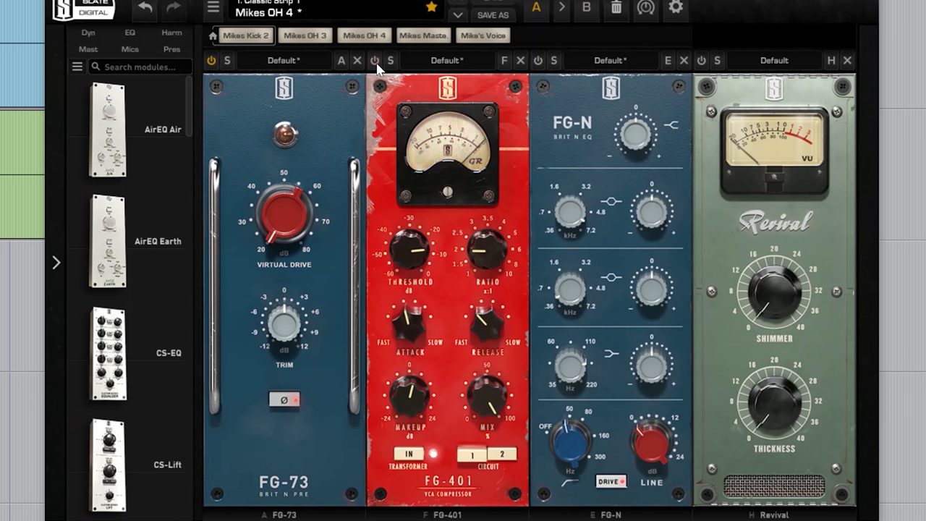
left_click(375, 61)
left_click_drag(413, 258, 415, 253)
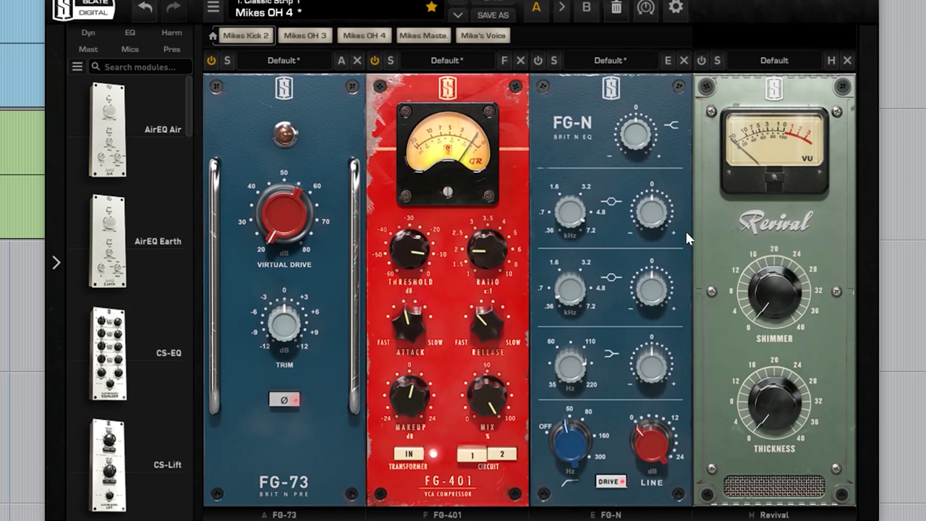
- Enable the FG-N equalizer, boost its lower mid band by 18 dB and sweep the frequency to 458 Hz
mouse_move(653, 298)
mouse_move(573, 304)
left_click_drag(573, 310, 571, 303)
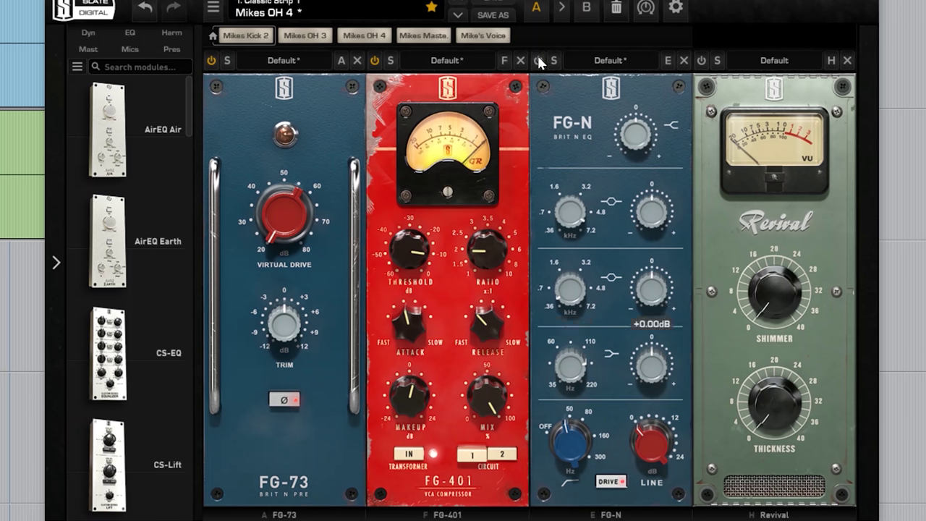
left_click_drag(659, 303, 665, 215)
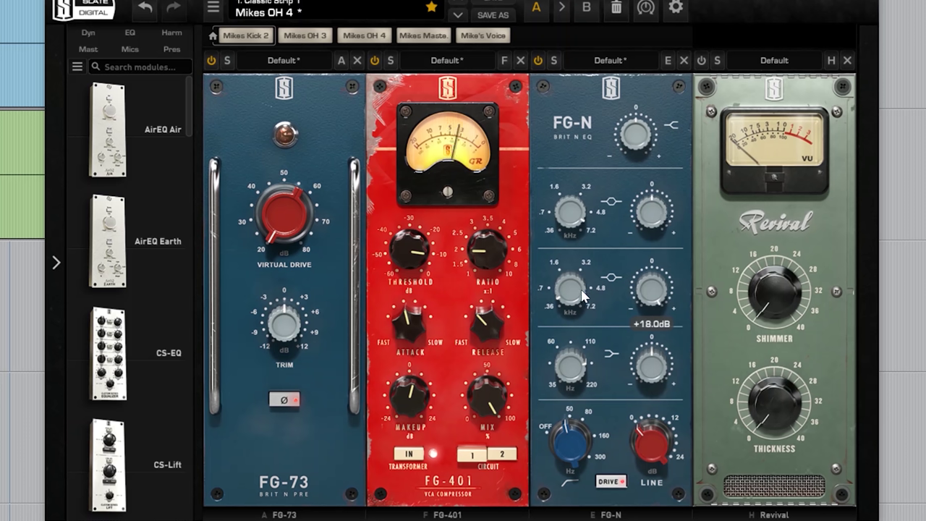
left_click_drag(572, 292, 573, 298)
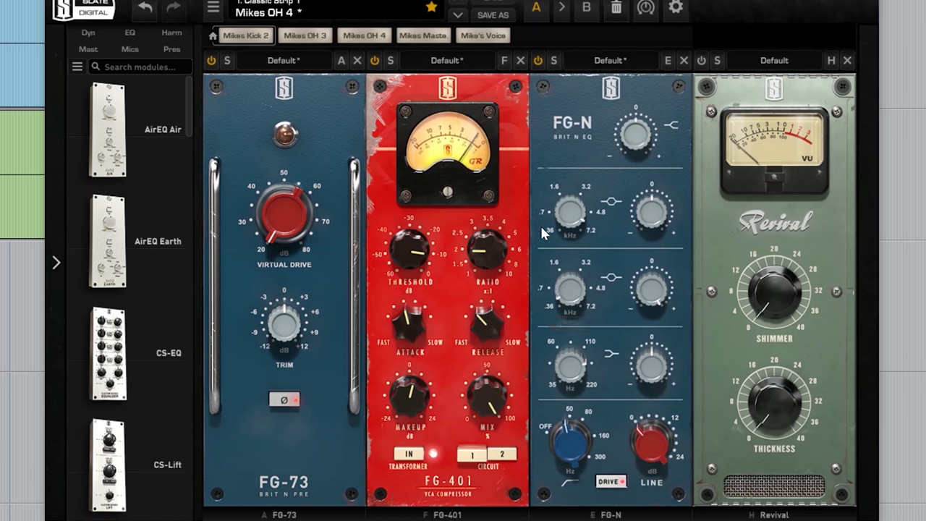
left_click_drag(570, 291, 568, 300)
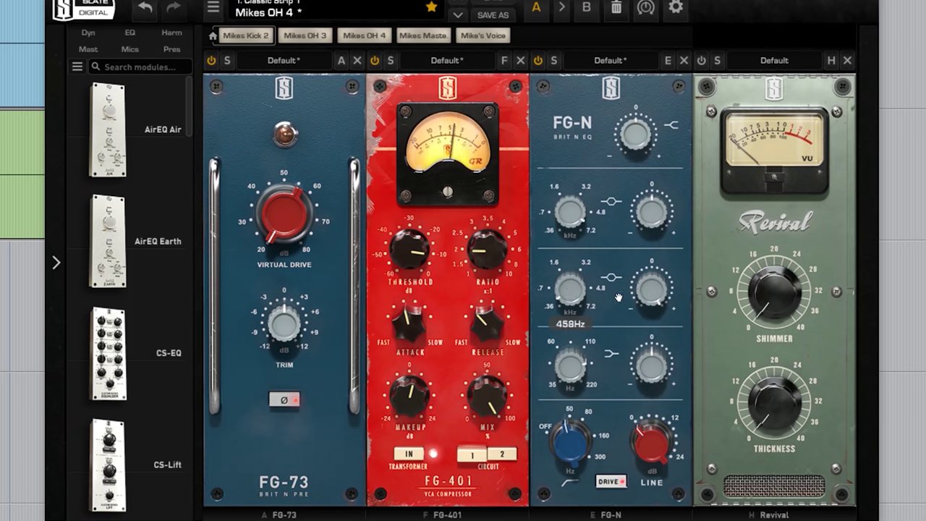
- Play the overhead track and set the FG-N lower mid band's gain to a cut of -4.36 dB
left_click_drag(646, 298, 646, 297)
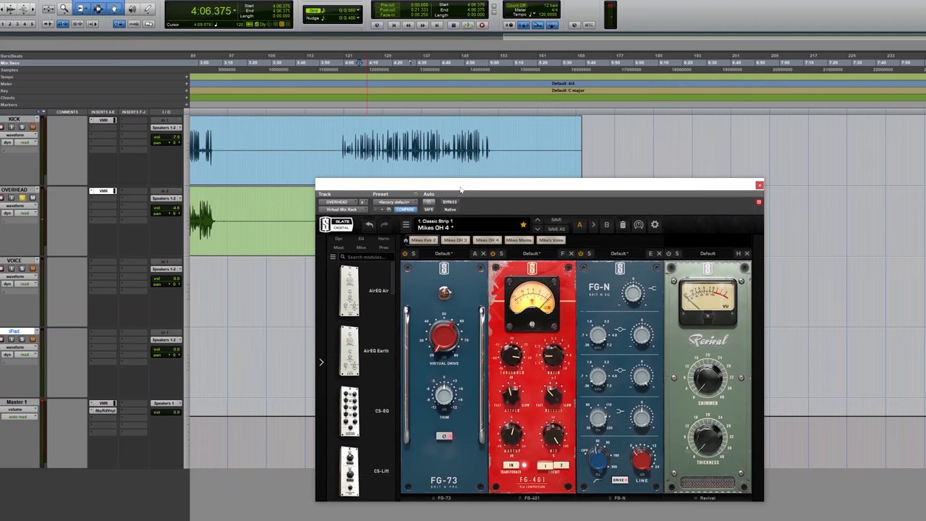
key("space")
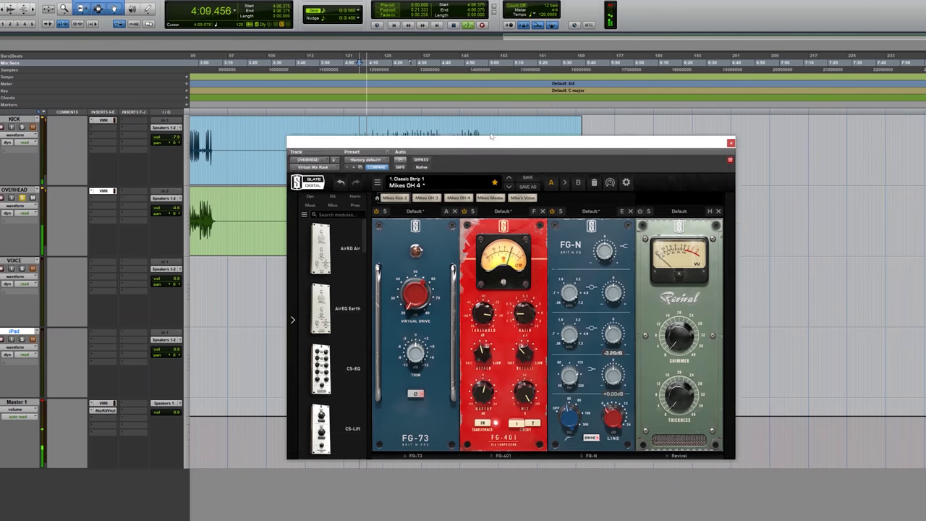
left_click_drag(491, 137, 480, 91)
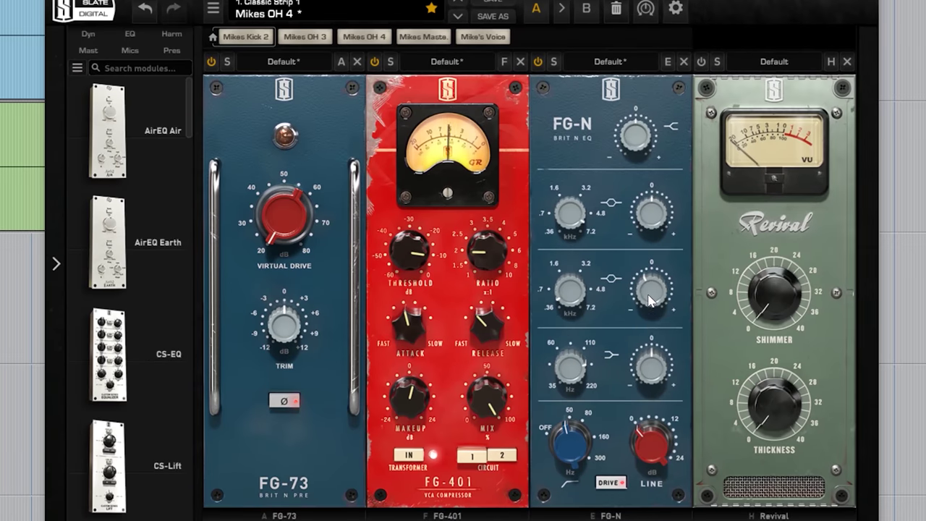
left_click_drag(649, 301, 646, 329)
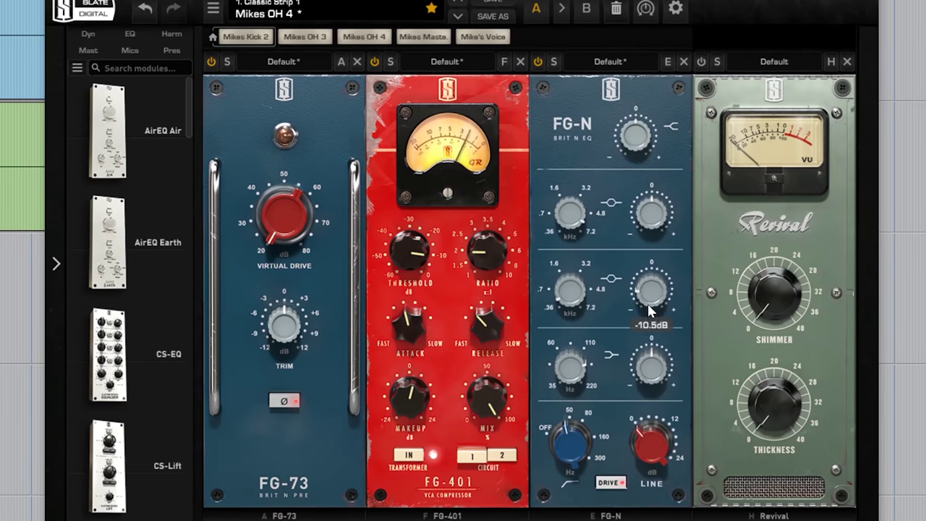
left_click_drag(649, 299, 648, 270)
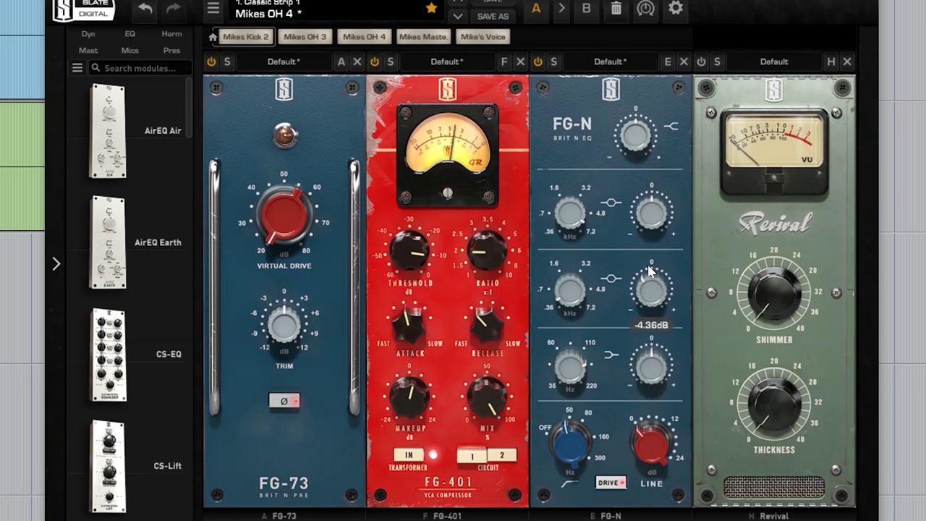
- Sweep the FG-N upper mid band around 5.08 kHz with an 11 dB boost, then reduce the band's gain
mouse_move(652, 214)
mouse_move(572, 225)
mouse_move(568, 231)
left_mouse_down()
mouse_move(571, 212)
mouse_move(571, 230)
left_mouse_up()
scroll(571, 233, "down", 3)
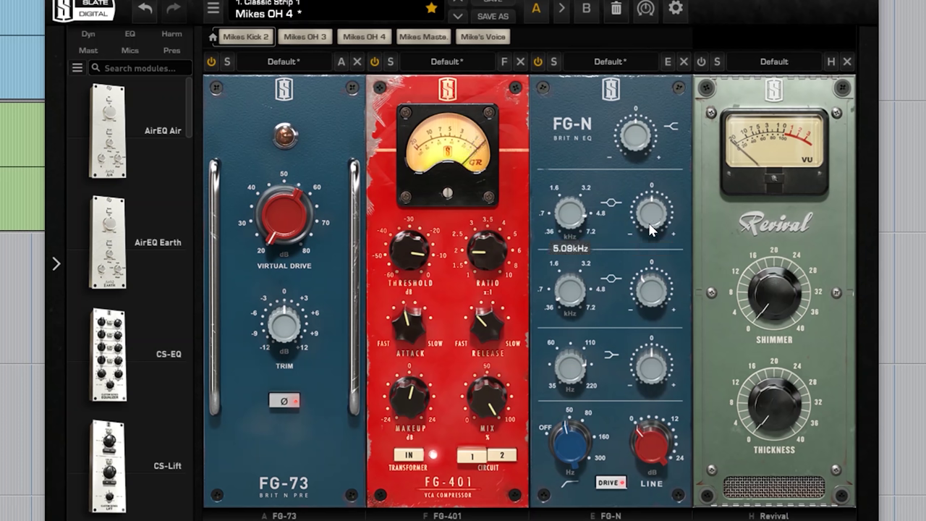
mouse_move(650, 225)
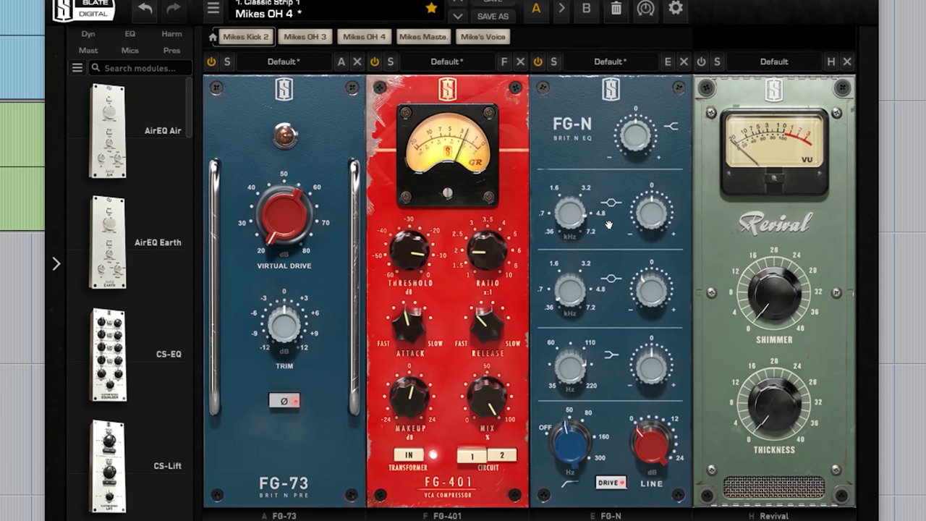
left_click_drag(647, 222, 658, 178)
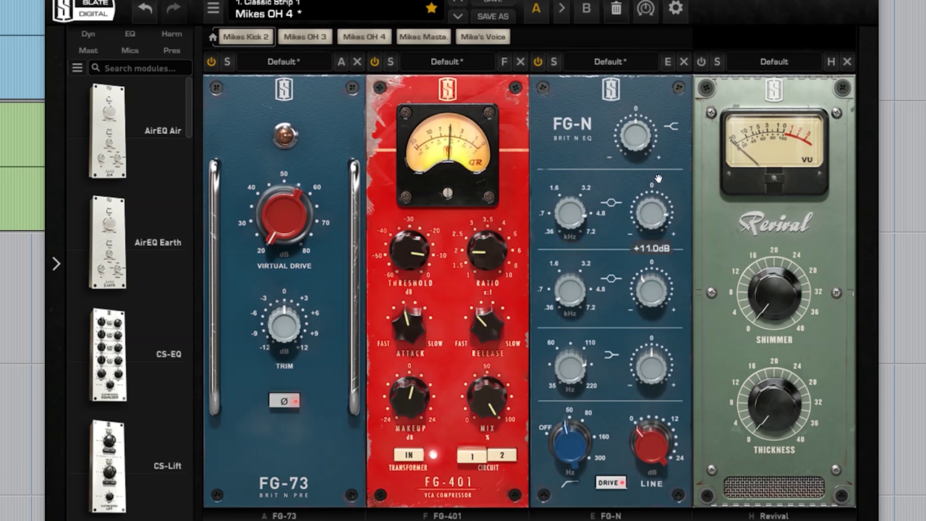
left_click_drag(579, 226, 578, 215)
left_click_drag(653, 216, 653, 262)
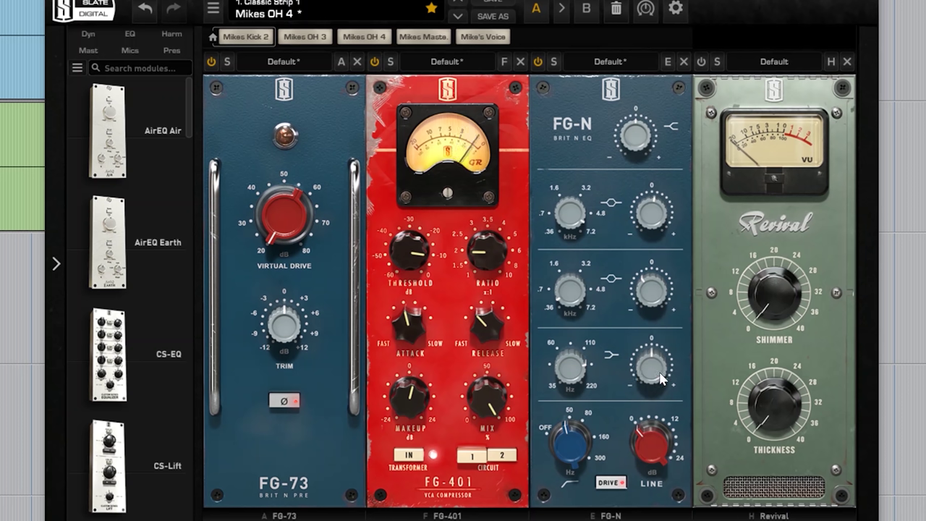
- Set the FG-N low shelf to 124 Hz, adjust its gain to a slight boost, and fine-tune the high-pass filter
mouse_move(659, 378)
mouse_move(575, 369)
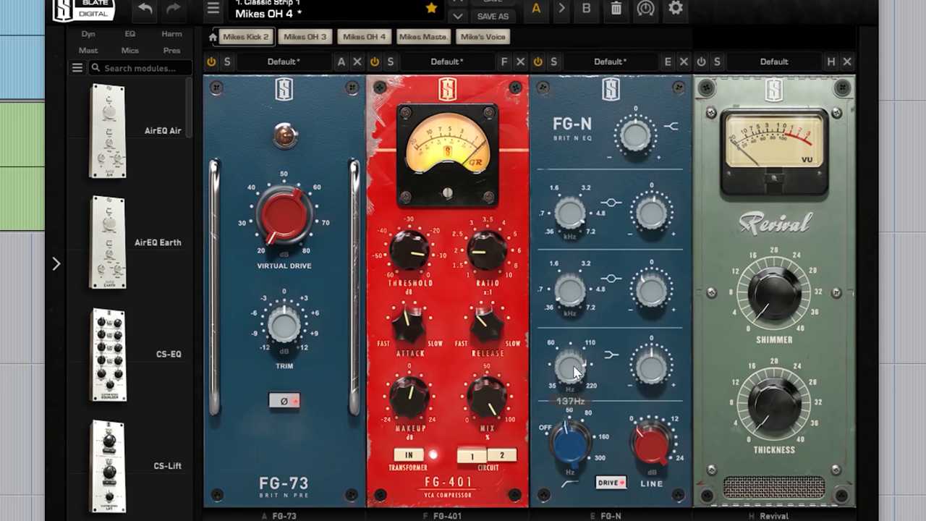
left_click_drag(556, 374, 556, 389)
left_click_drag(651, 373, 653, 333)
left_click_drag(574, 374, 577, 364)
left_click_drag(657, 360, 656, 364)
left_click_drag(573, 369, 576, 373)
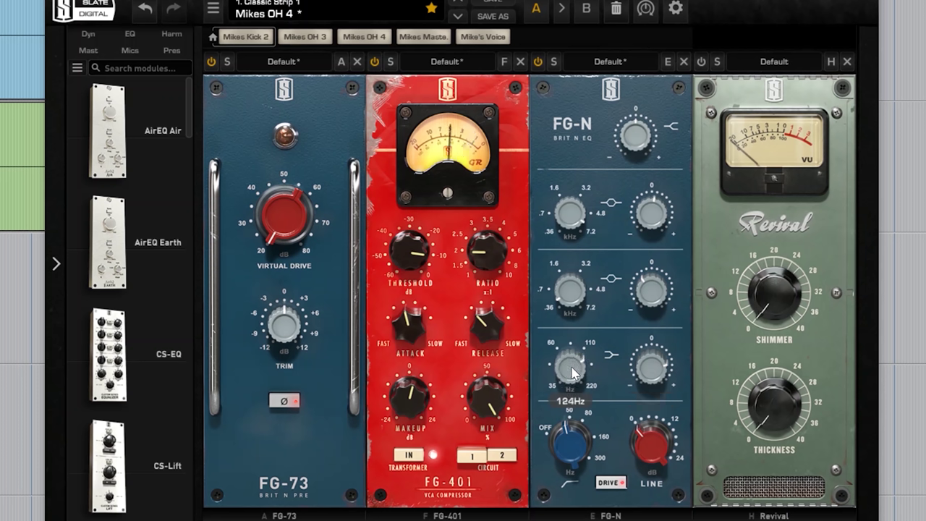
left_click_drag(653, 376, 645, 394)
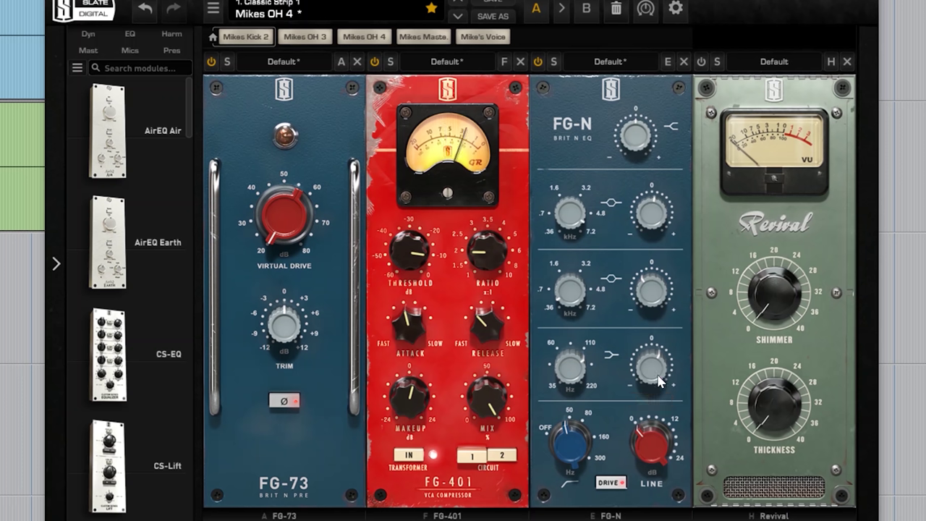
left_click_drag(569, 446, 568, 452)
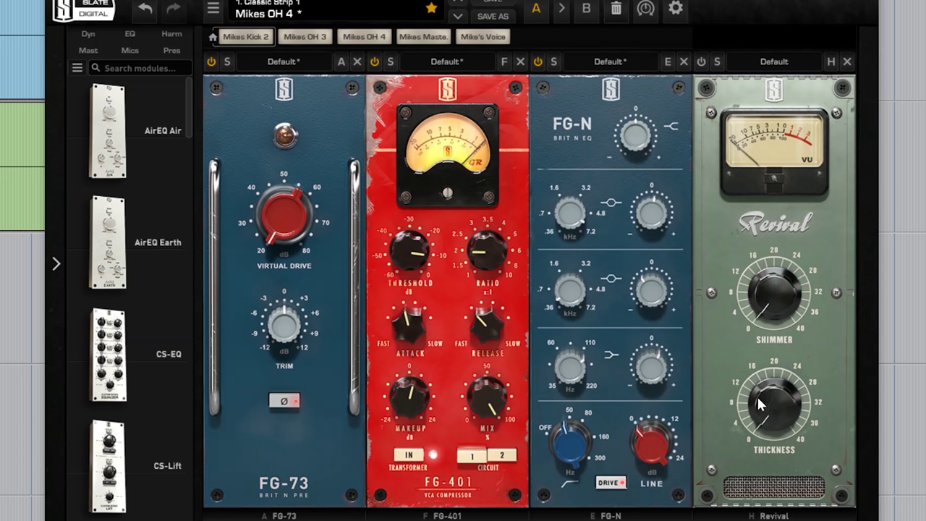
- Enable the Revival module, audition Shimmer at 40 and reset it to 0, then adjust Thickness
left_click(787, 307)
left_click_drag(780, 309, 771, 74)
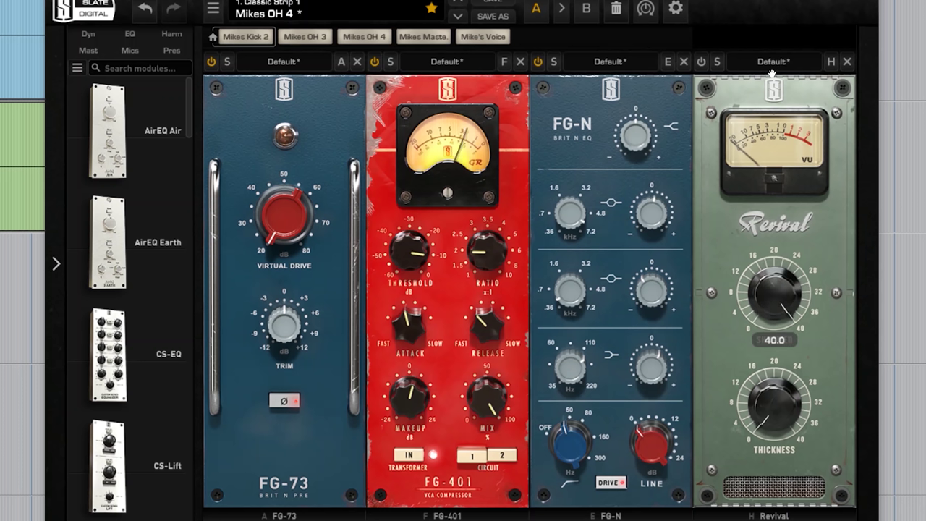
left_click(701, 62)
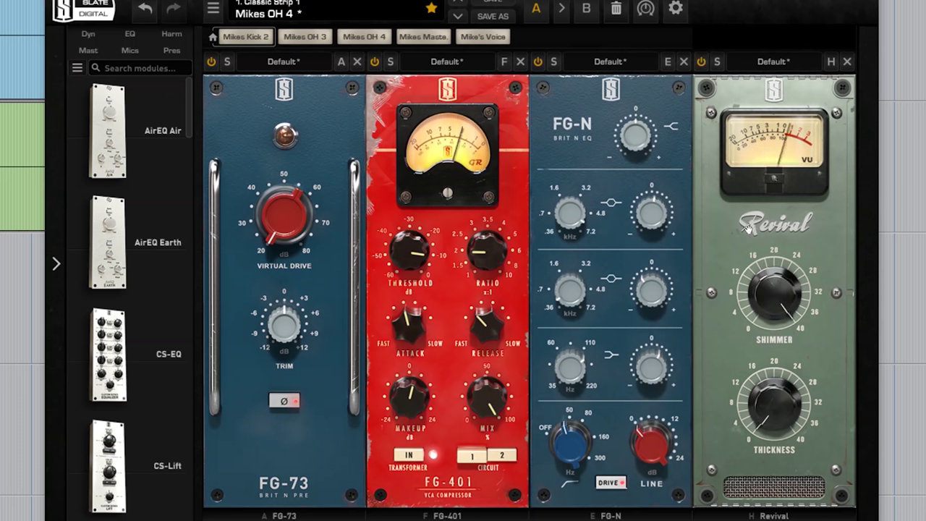
double_click(767, 278)
mouse_move(778, 423)
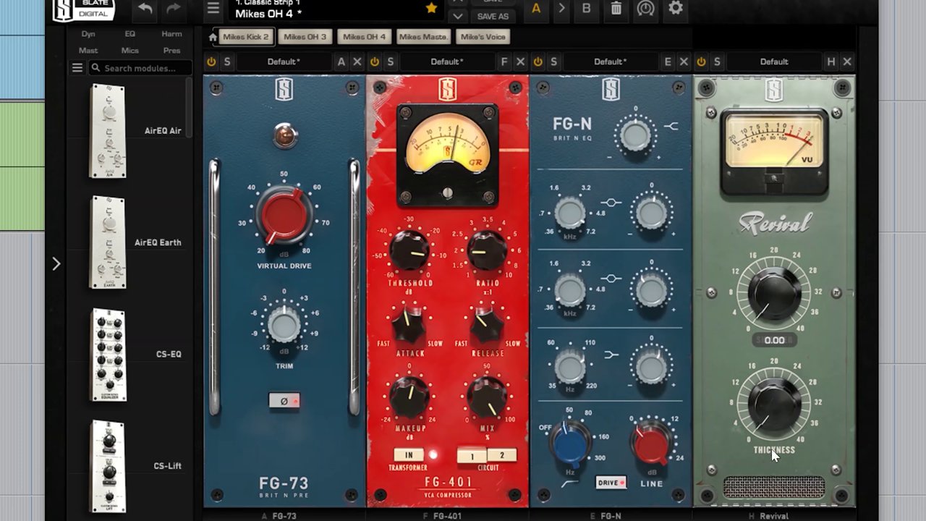
left_click_drag(776, 417, 771, 402)
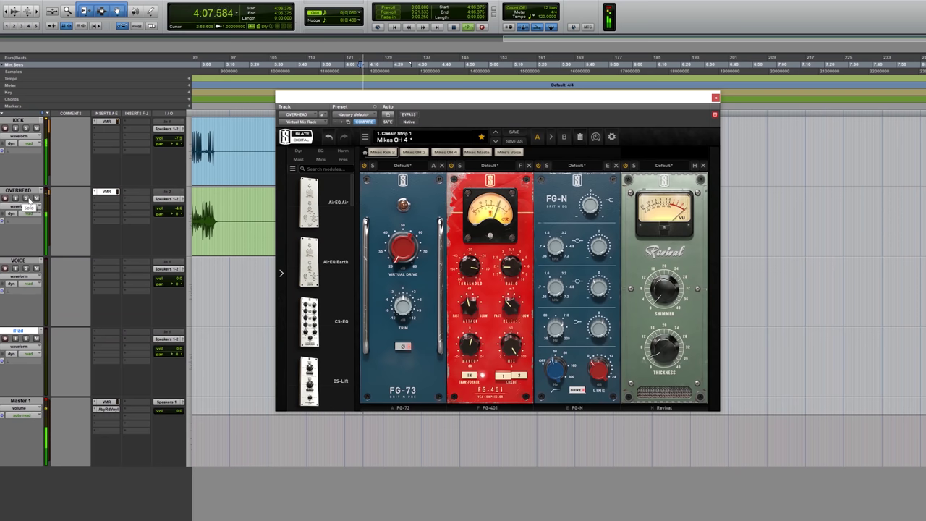
- Raise the KICK track's volume to -3.9 dB and close the overhead's plug-in window
left_click(164, 137)
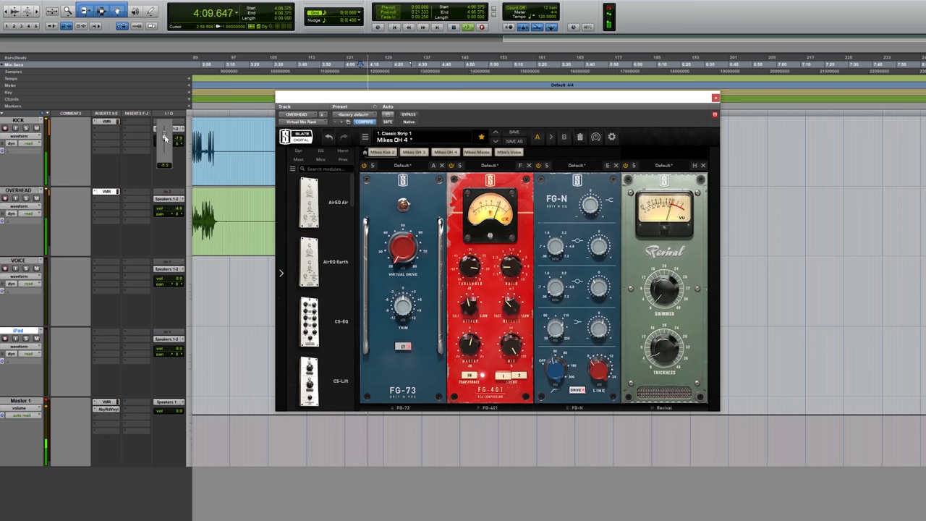
left_click_drag(164, 136, 163, 134)
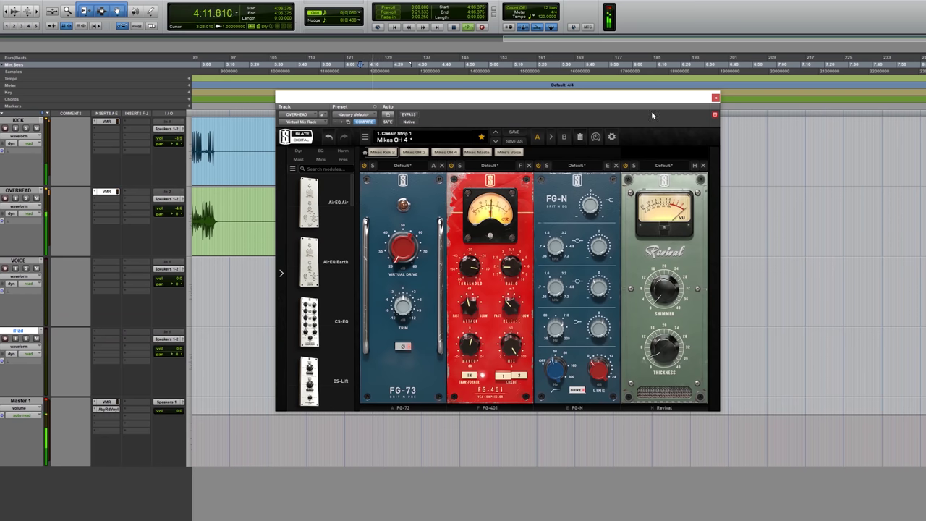
left_click(714, 98)
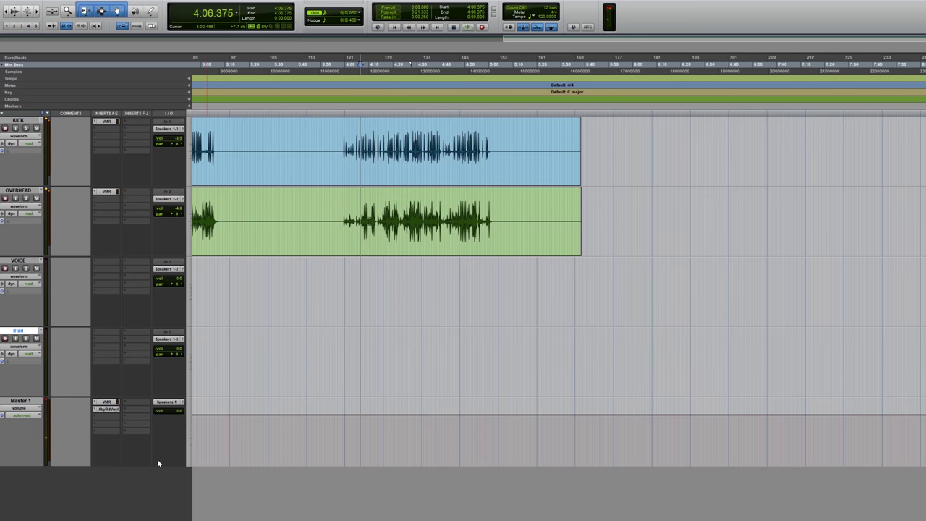
- Open the Virtual Mix Rack on Master 1, enable its FG-401 with a -9.18 dB threshold, and raise the mix amount
left_click(107, 409)
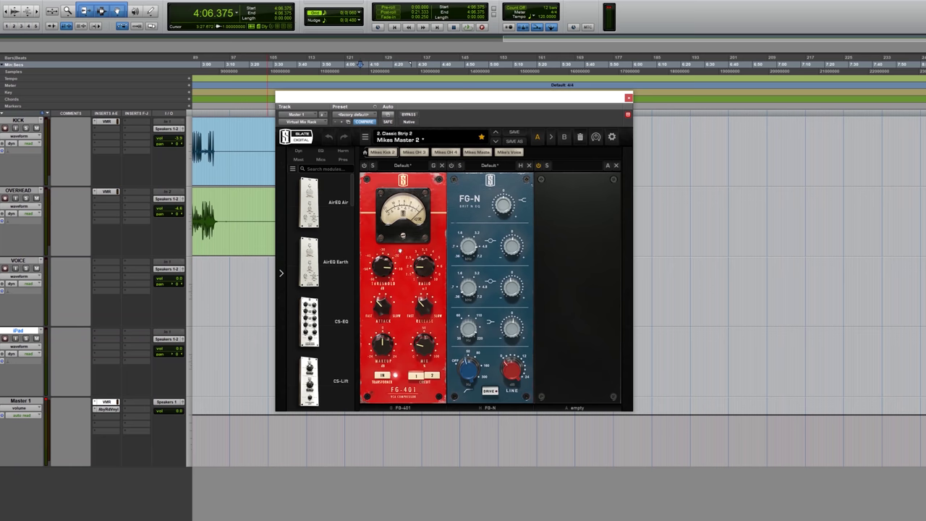
mouse_move(386, 263)
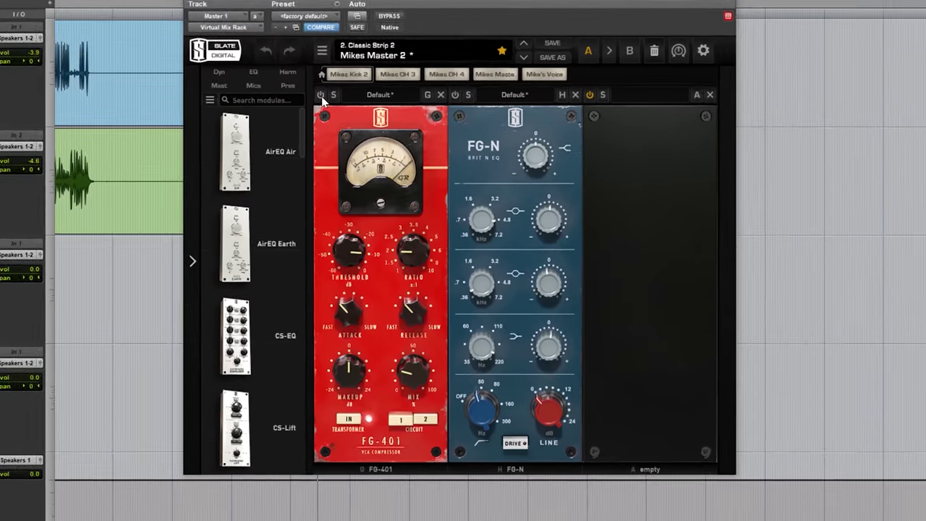
left_click_drag(346, 255, 317, 234)
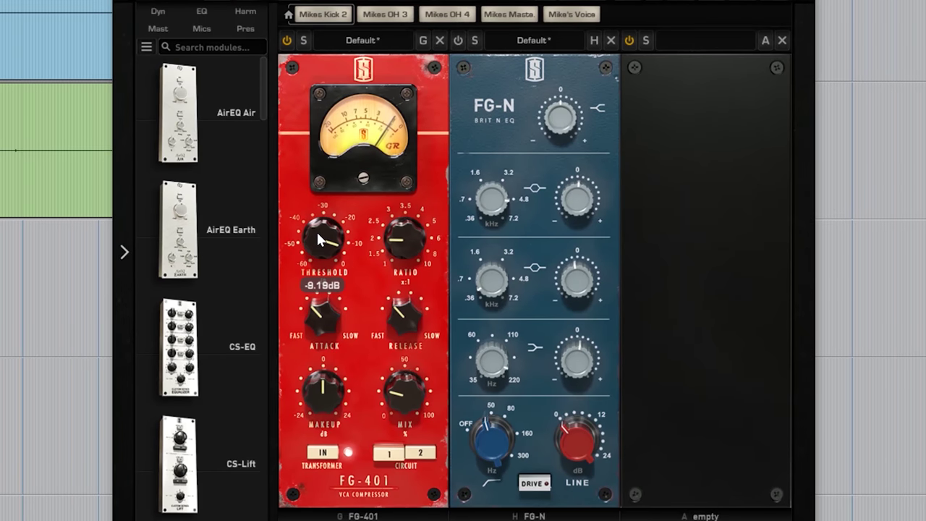
left_click_drag(425, 418, 404, 308)
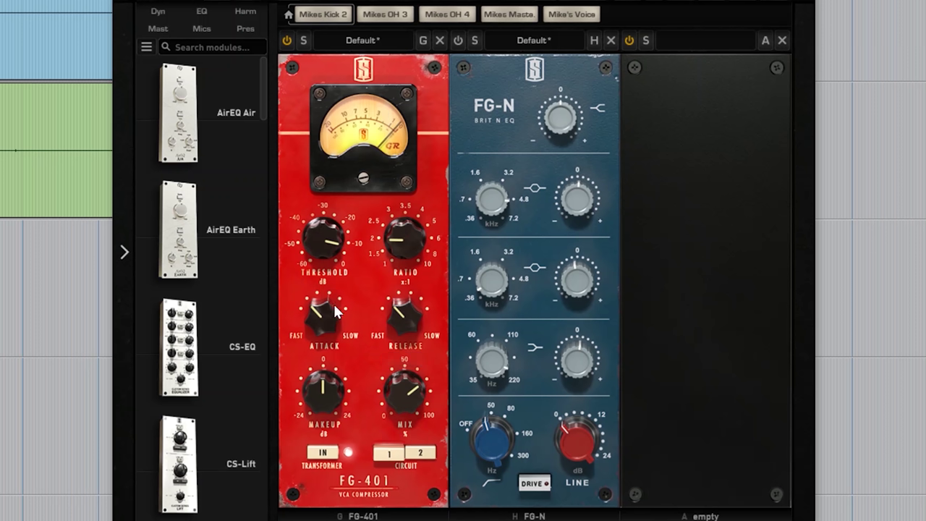
mouse_move(326, 311)
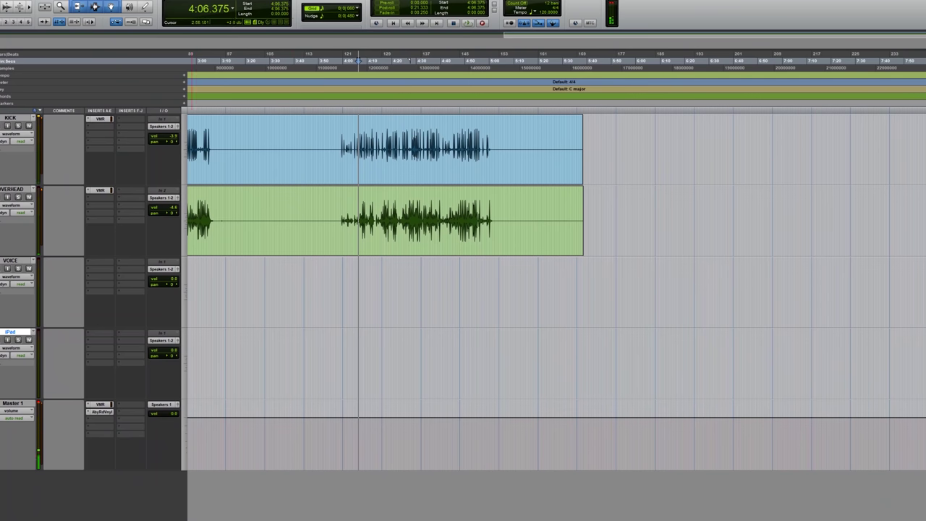
- Open the Abbey Road Vinyl plug-in on Master 1, reposition its window, and turn on the TG Desk
left_click(102, 412)
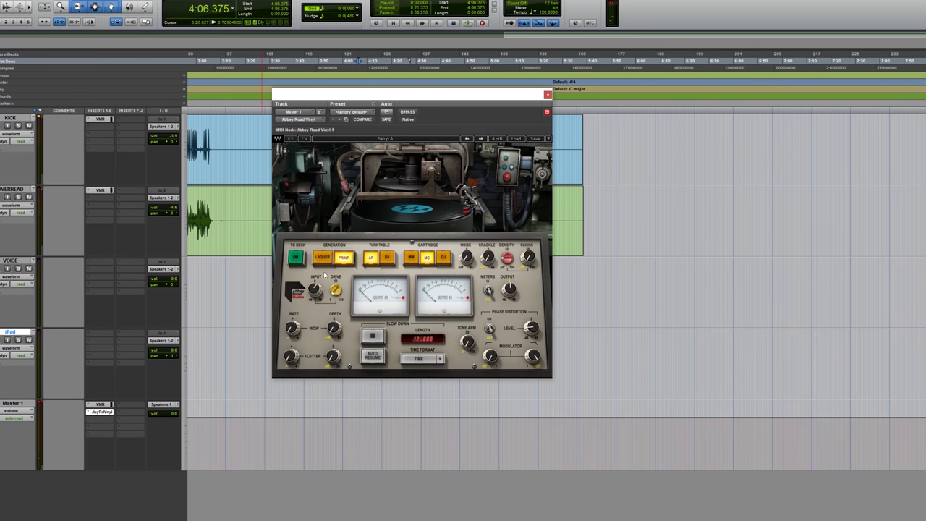
left_click_drag(405, 100, 516, 94)
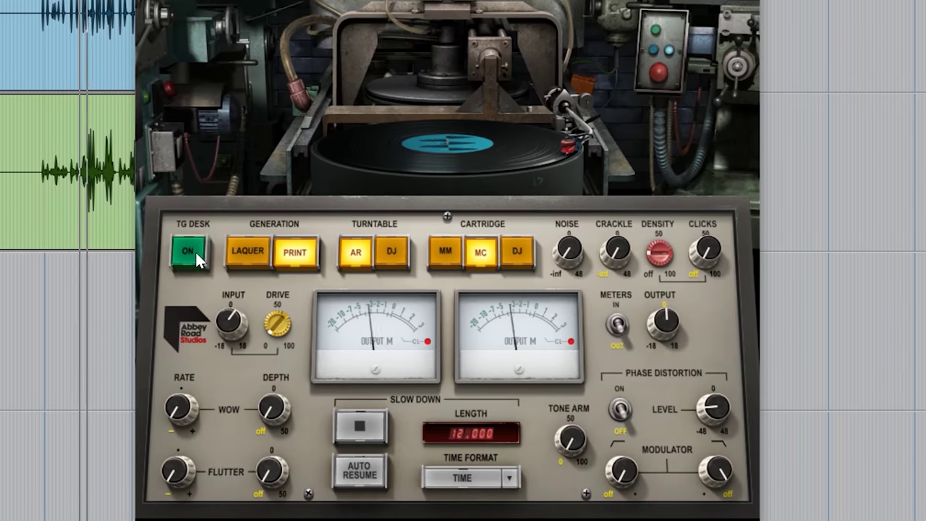
left_click(196, 253)
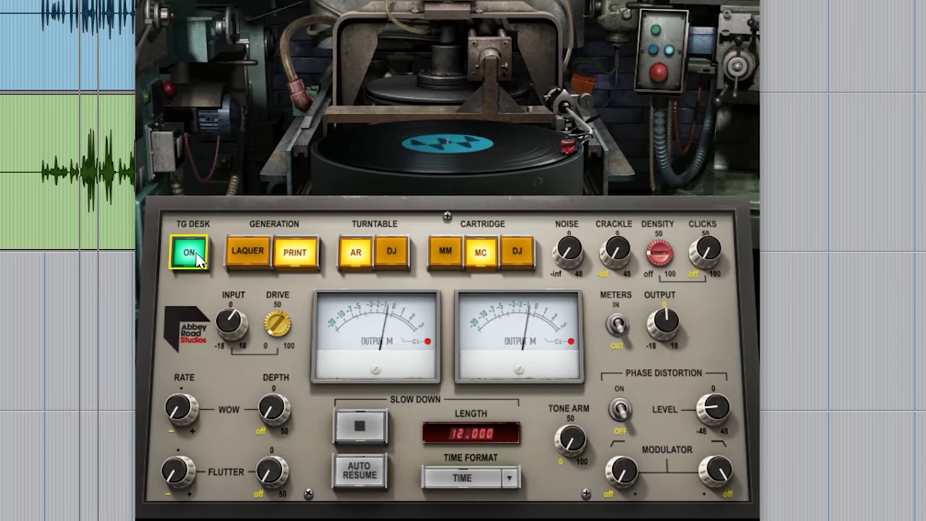